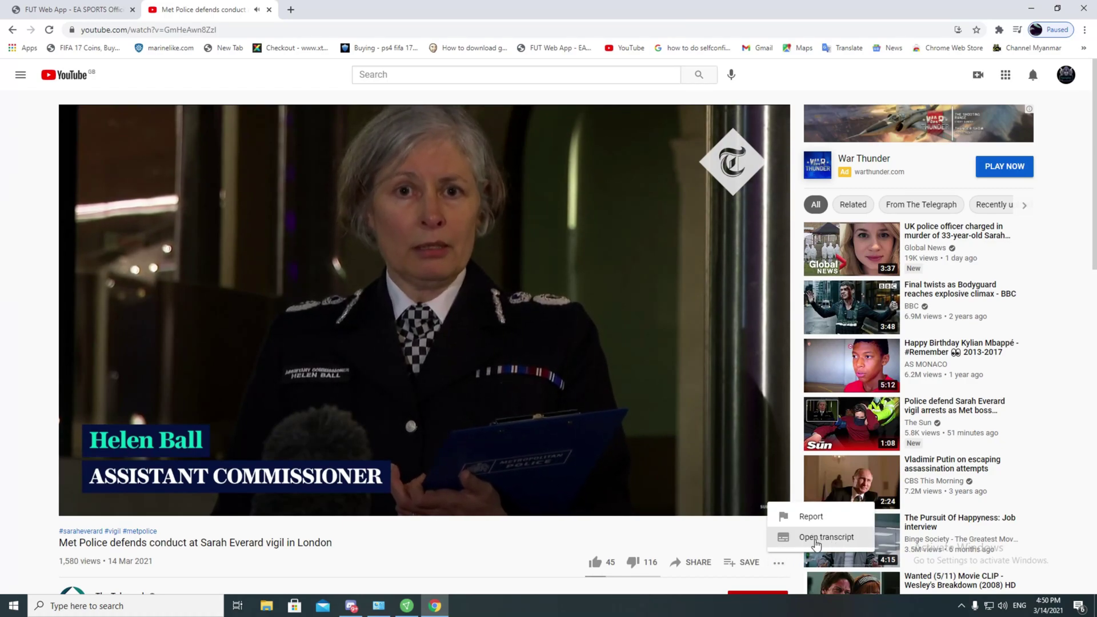
Open the Met Police video's transcript and copy its lines from 00:04 to 00:27.
left_click(815, 540)
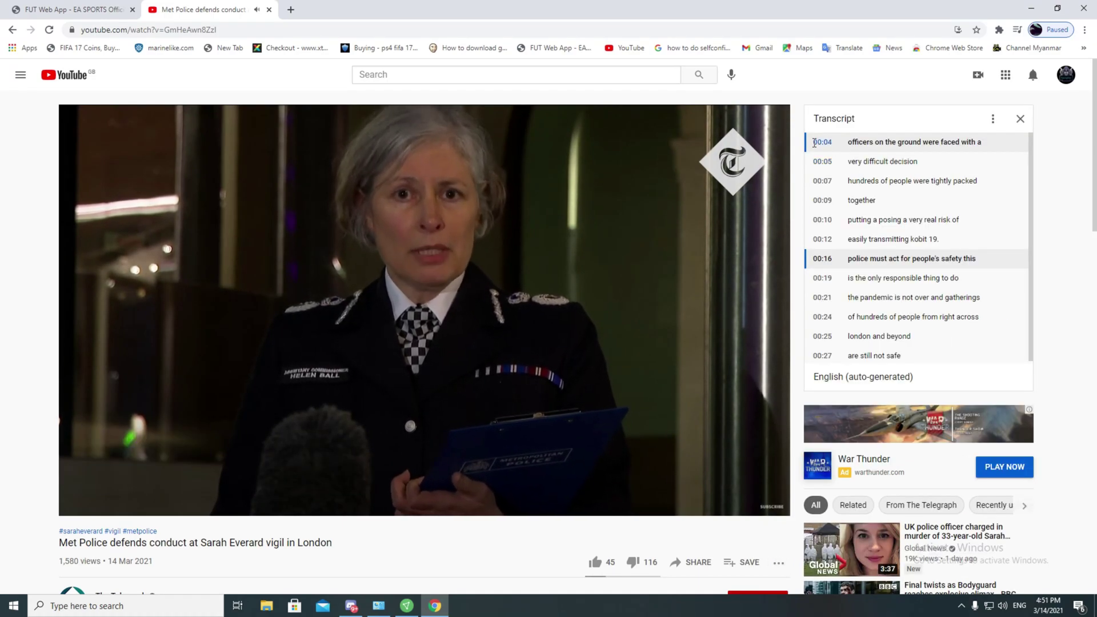
left_click_drag(815, 141, 941, 433)
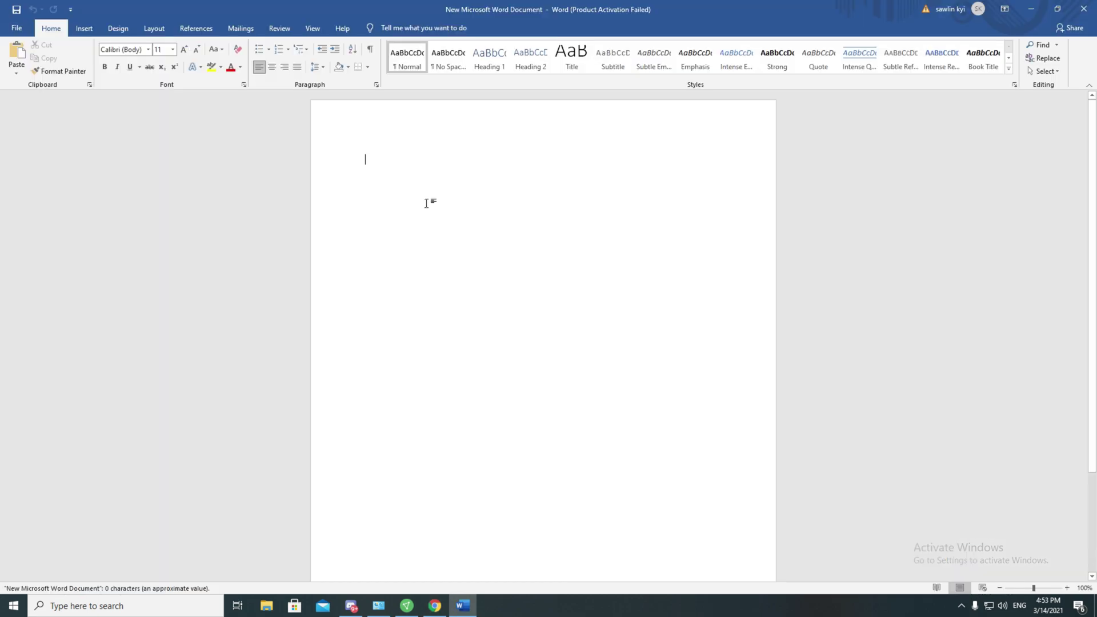
key("ctrl+v")
Paste the Met Police transcript into the blank Word document: 393 words over two pages.
scroll(503, 320, "down", 1)
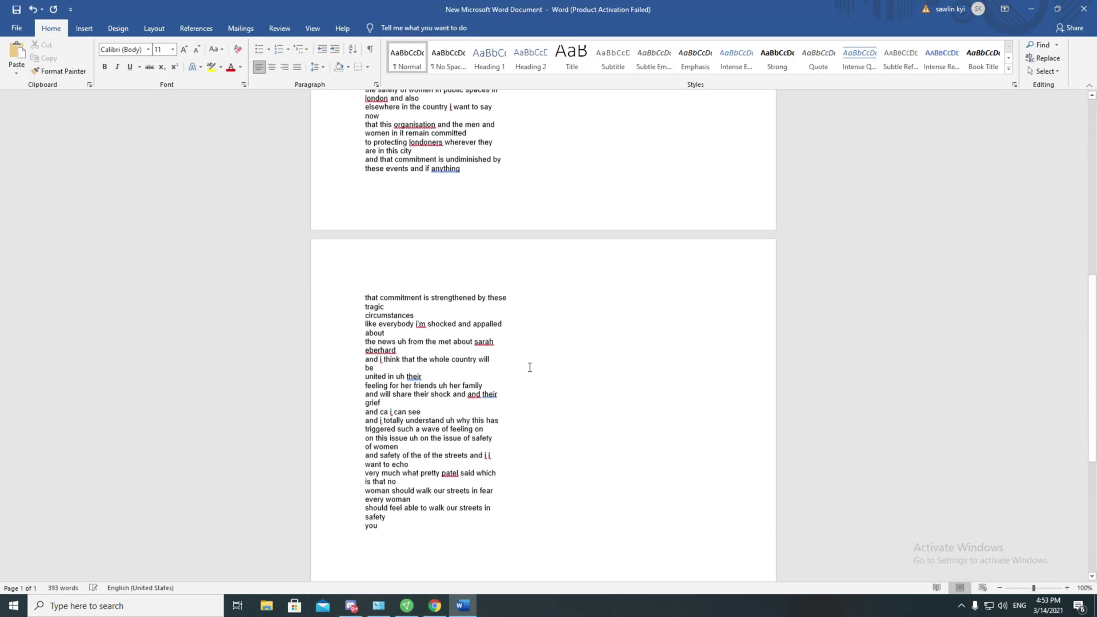
scroll(527, 363, "up", 10)
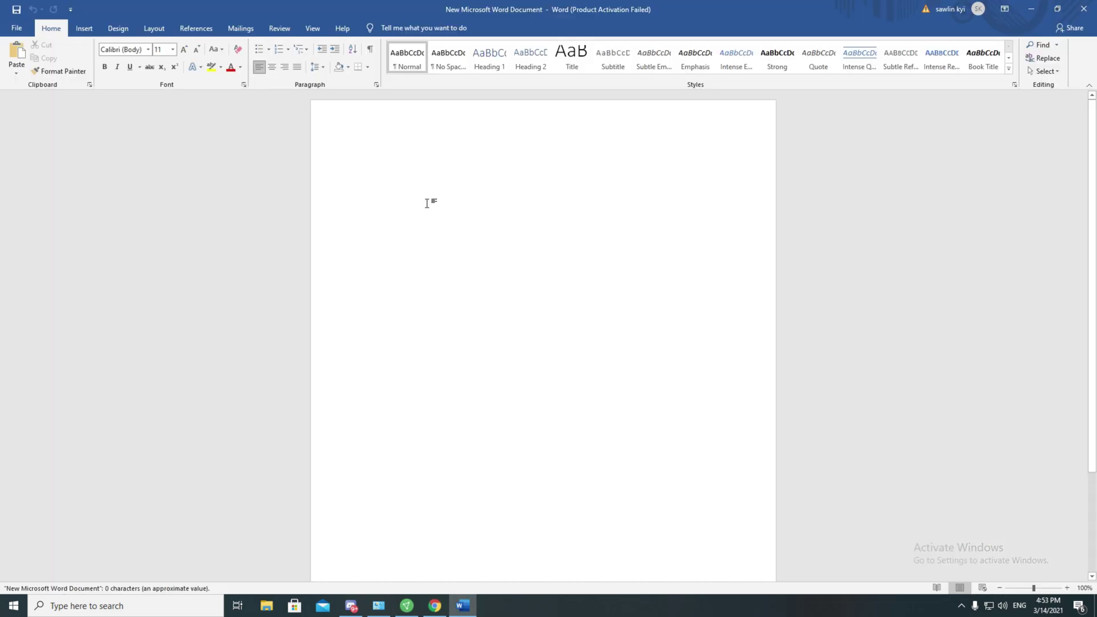
key("ctrl+v")
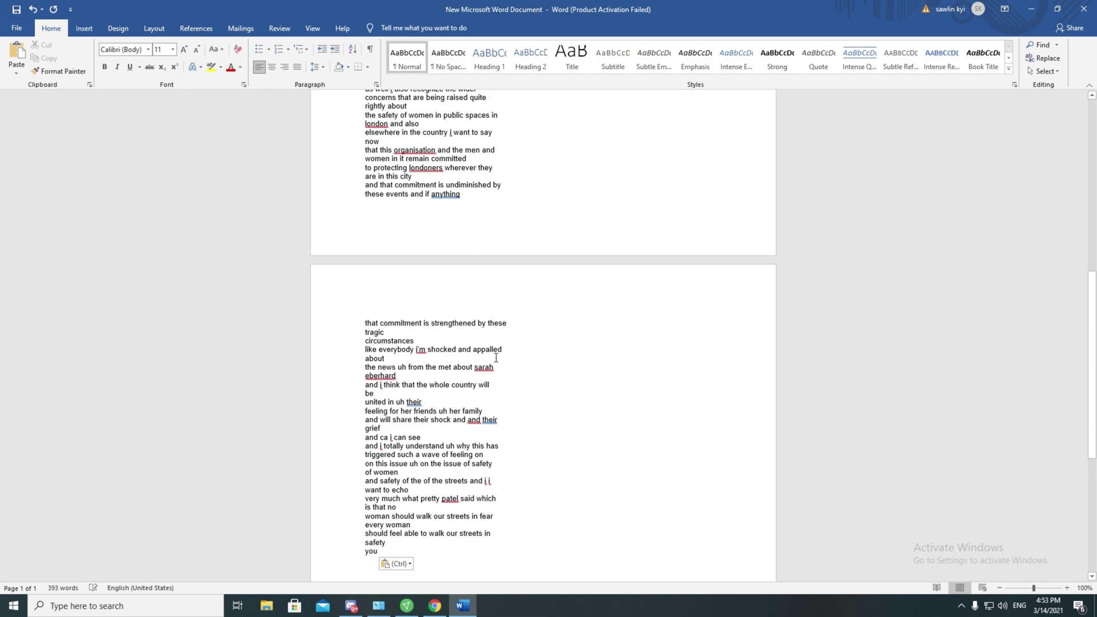
scroll(524, 362, "down", 5)
scroll(524, 362, "up", 20)
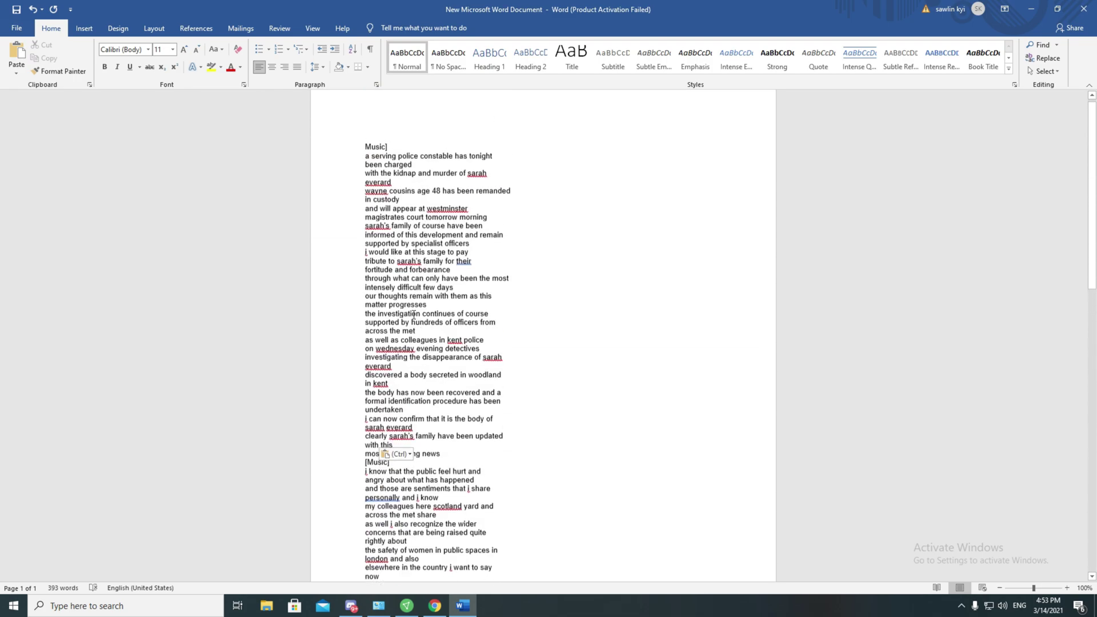
scroll(490, 270, "up", 1)
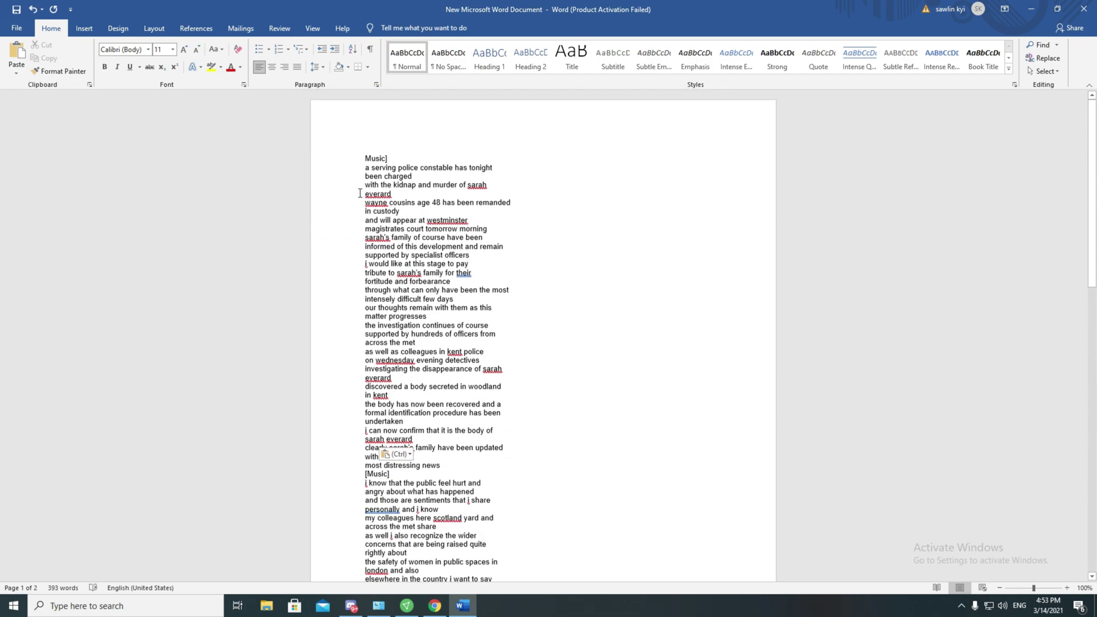
scroll(626, 306, "down", 3)
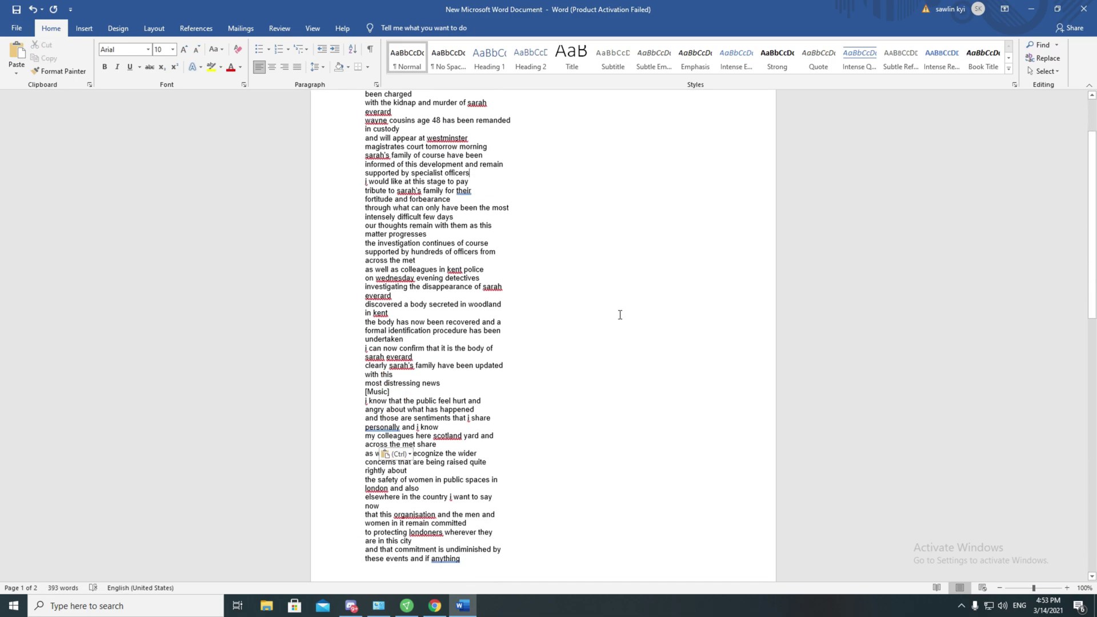
Back in YouTube, switch on English (auto-generated) captions on the video player.
left_click(436, 607)
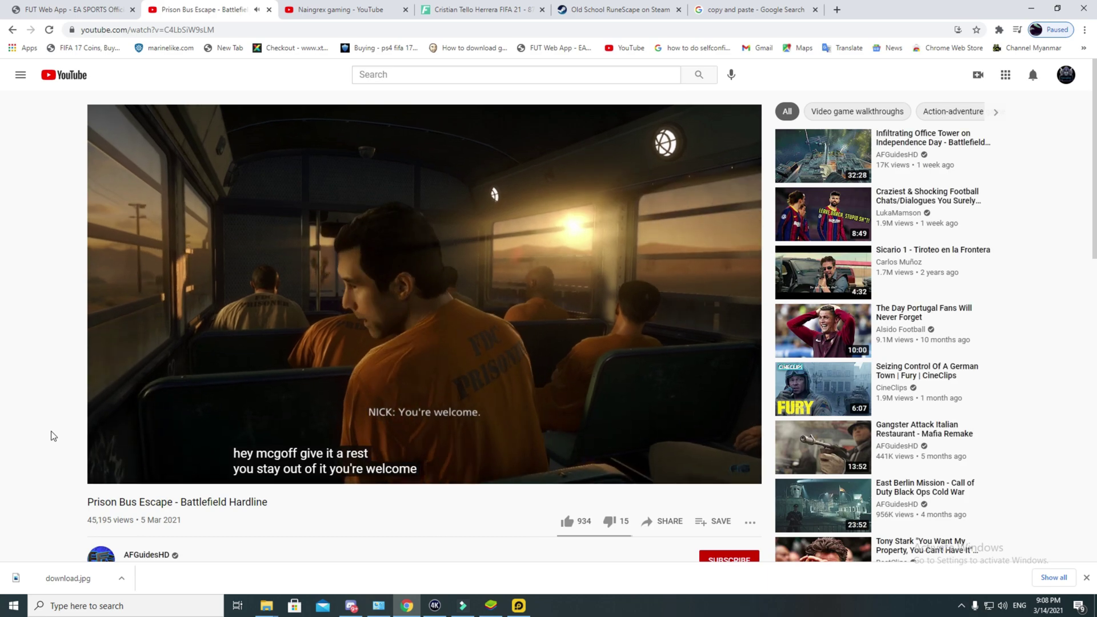
mouse_move(615, 427)
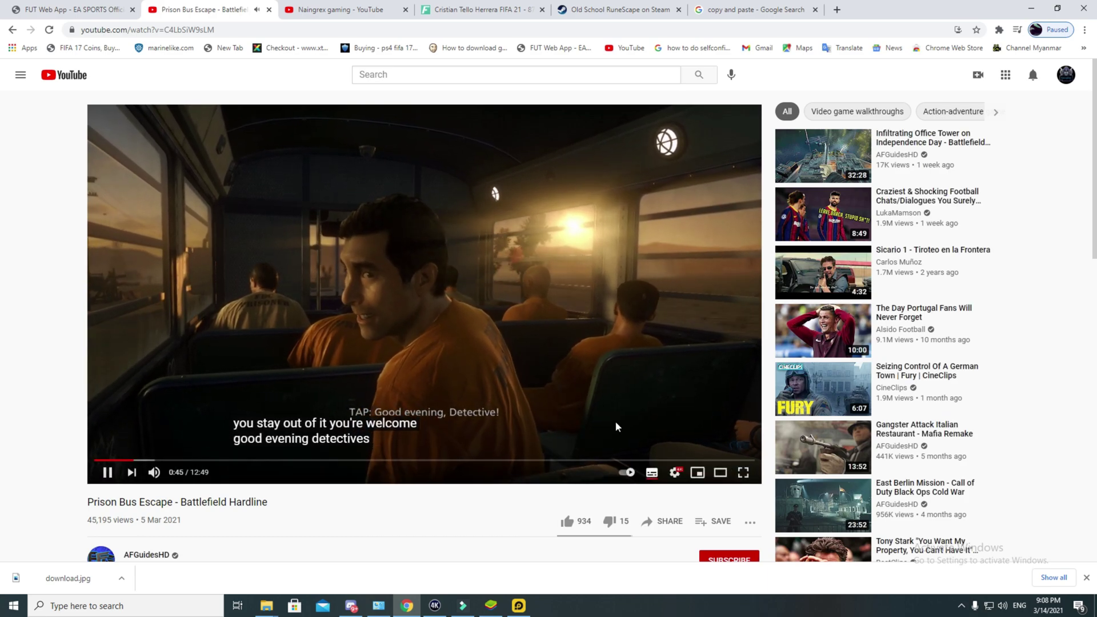
left_click(655, 481)
left_click(652, 480)
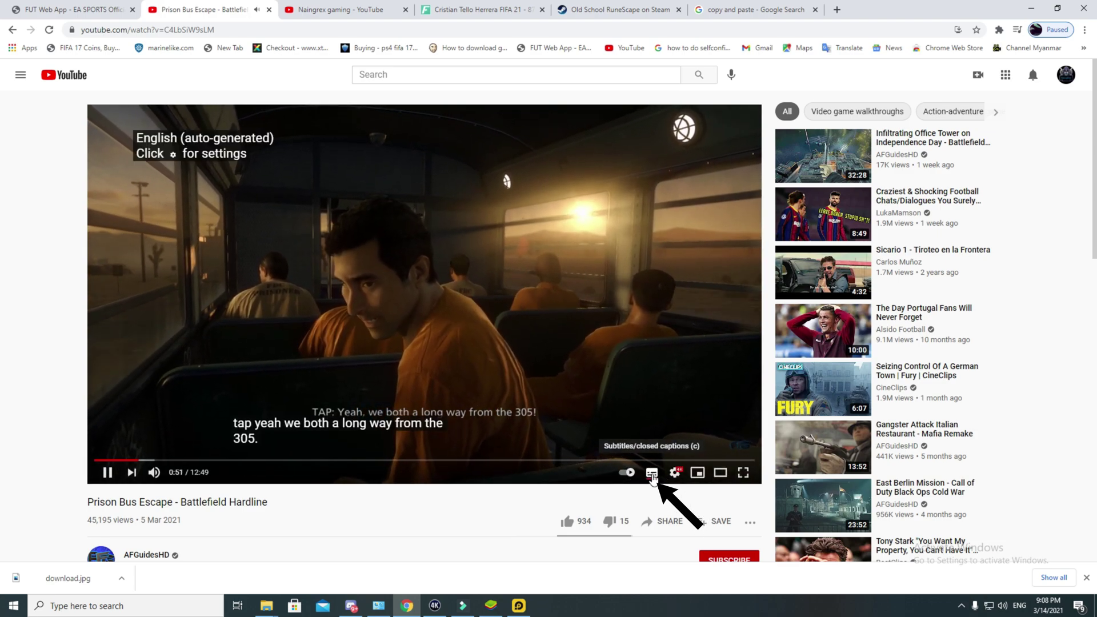
left_click(651, 483)
left_click(651, 483)
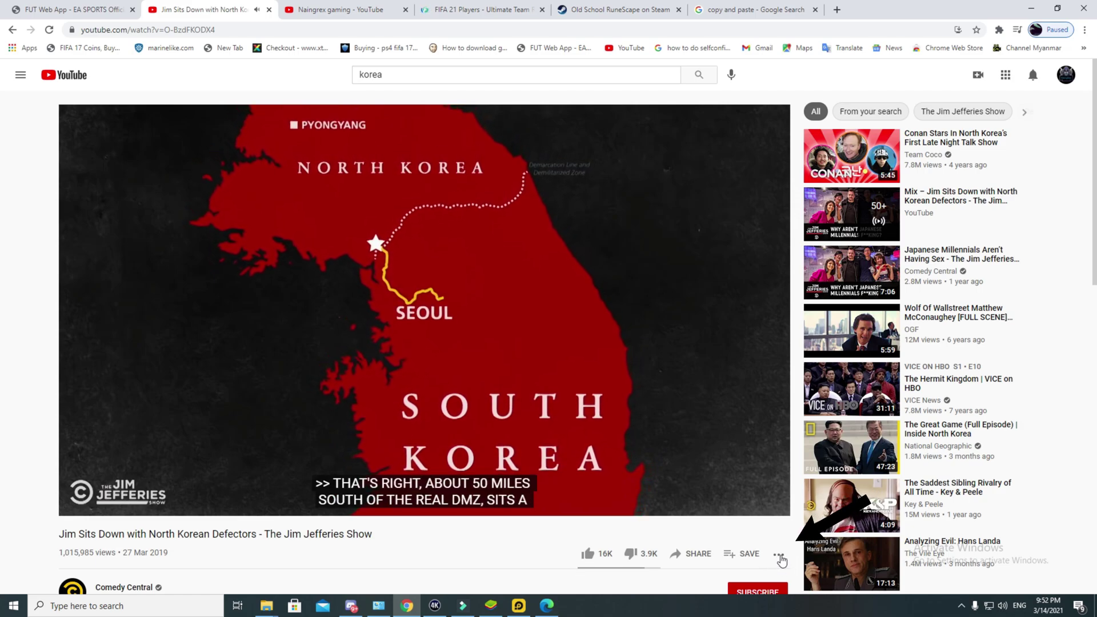
Open the North Korean defectors video's transcript panel and scroll to 00:00.
left_click(780, 557)
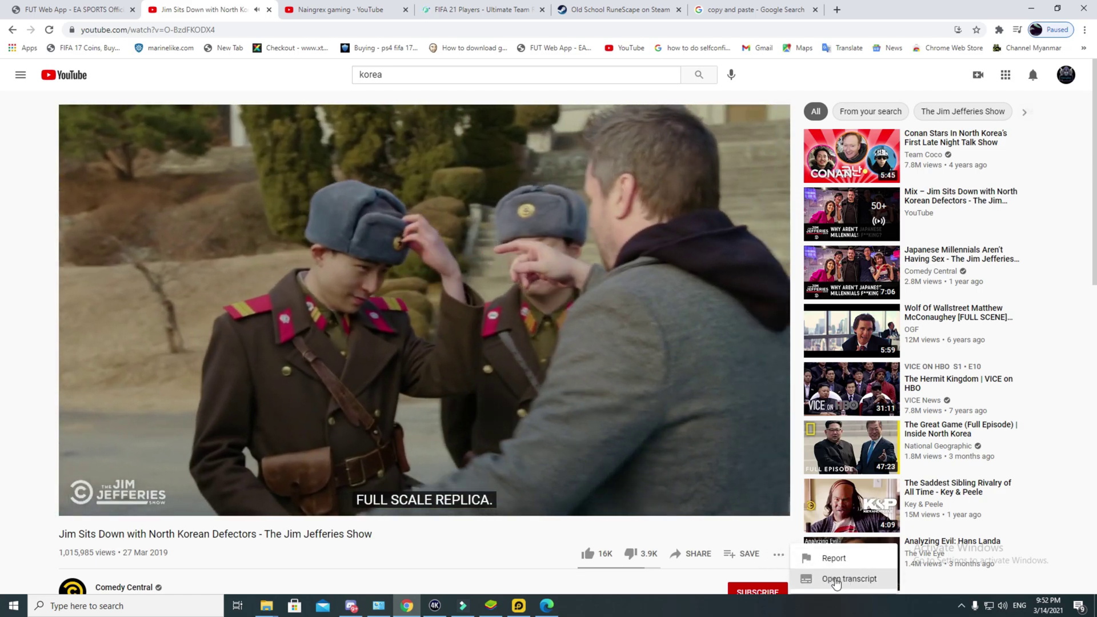
left_click(852, 579)
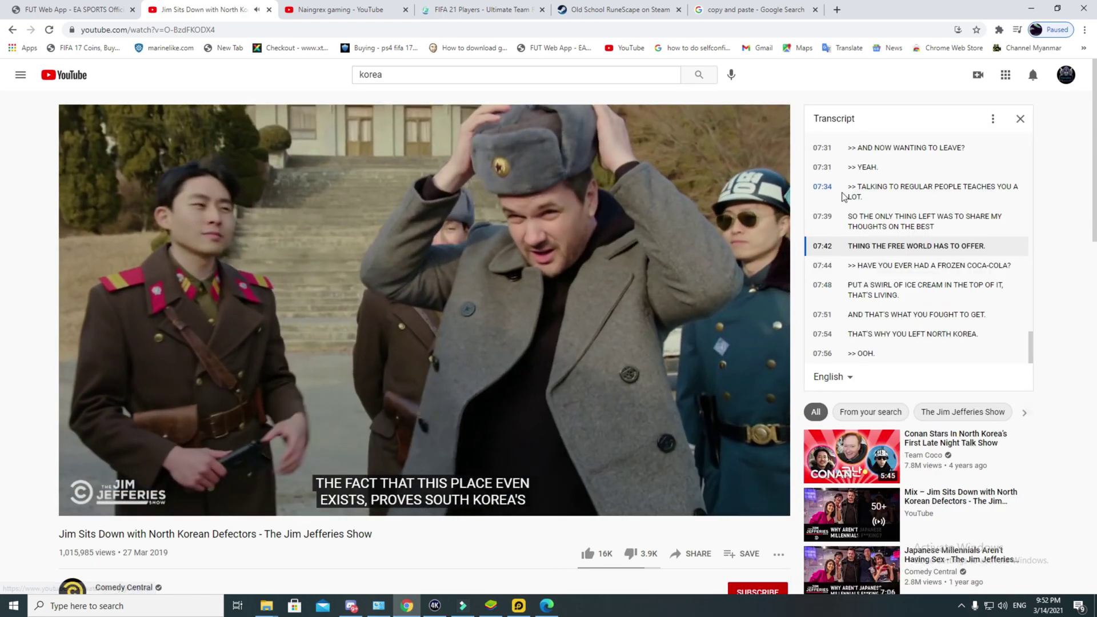
scroll(930, 291, "down", 4)
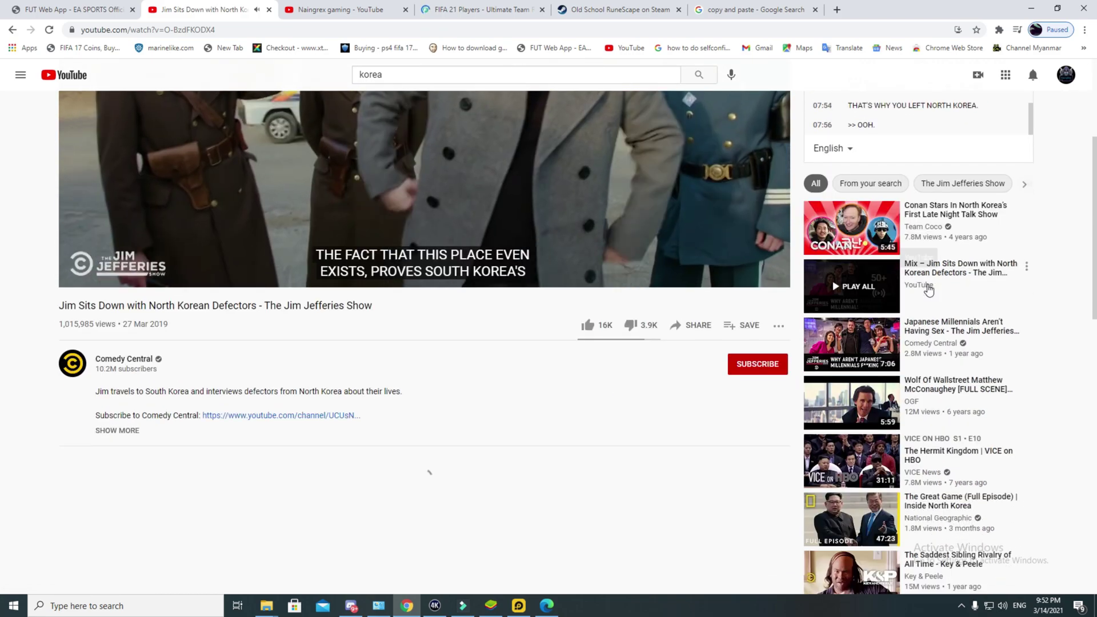
scroll(929, 290, "up", 4)
scroll(907, 228, "up", 6)
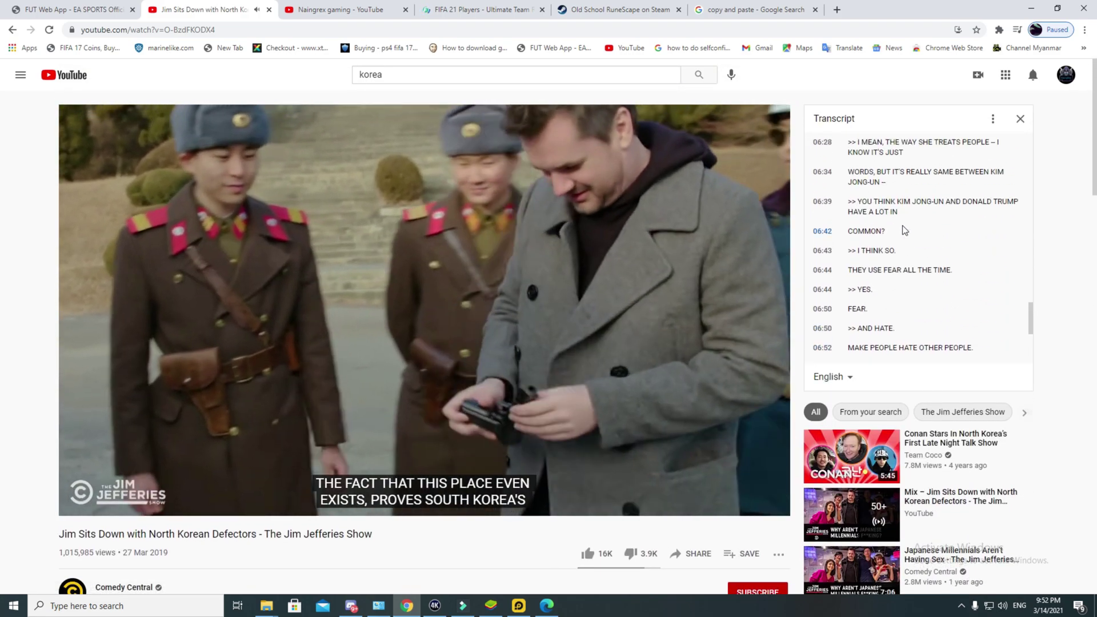
scroll(1000, 269, "up", 3)
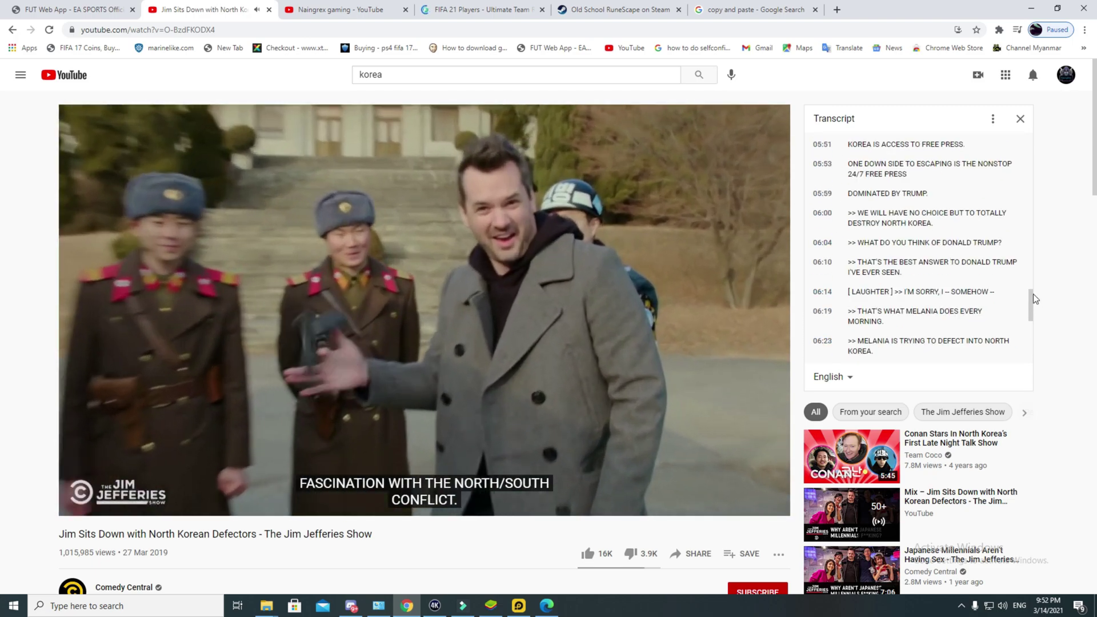
Copy the whole transcript from 00:00 to 07:56 and open the new Word document.
left_click_drag(1033, 298, 1019, 135)
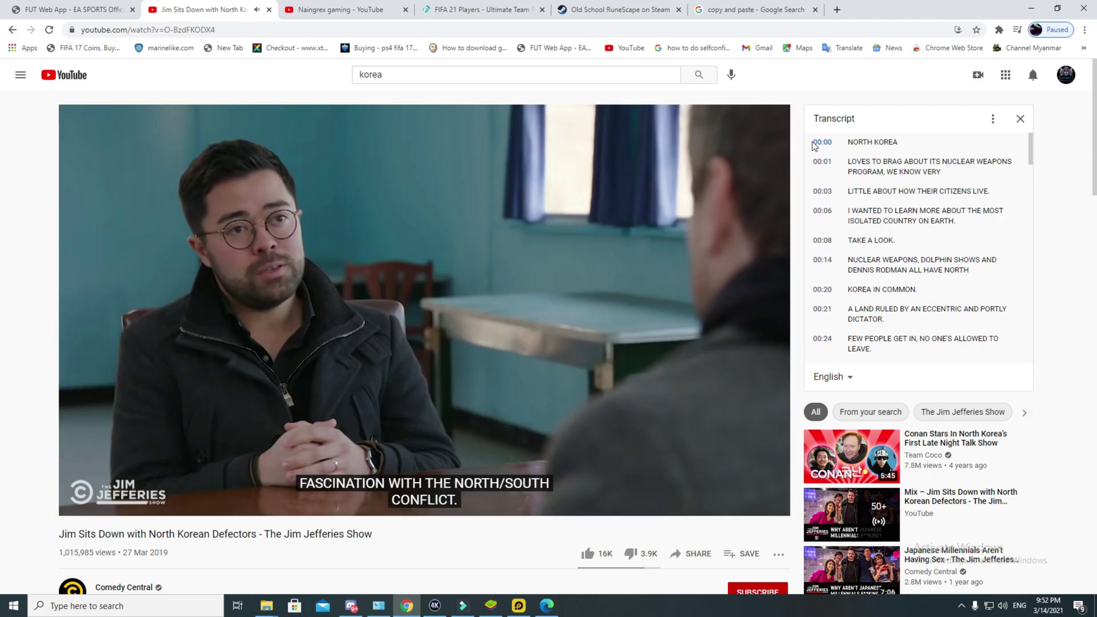
left_click_drag(826, 148, 1003, 397)
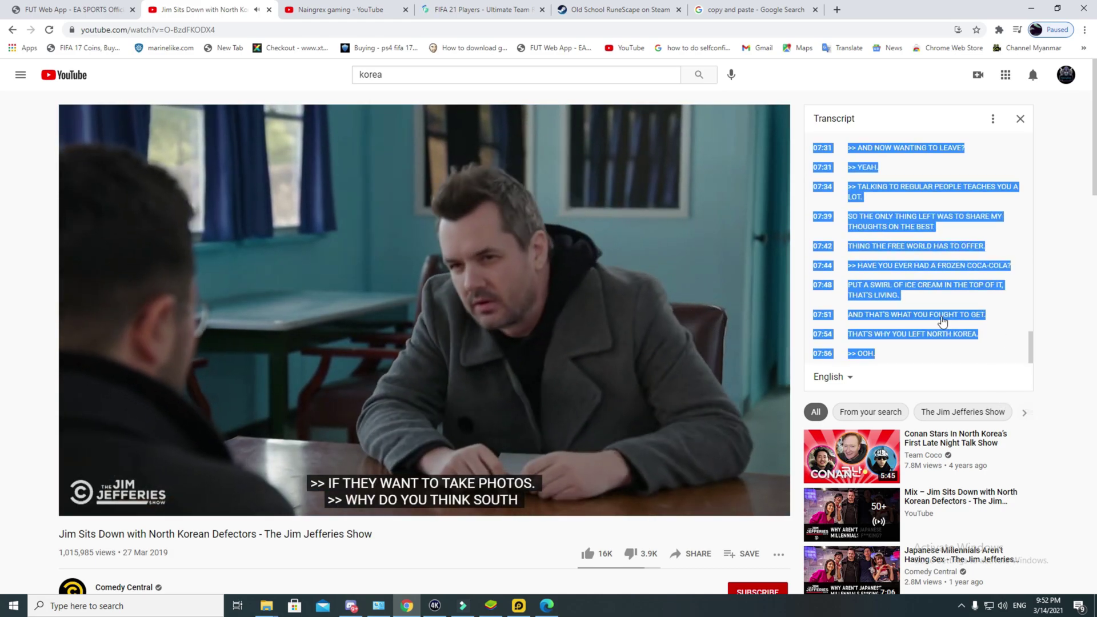
right_click(931, 283)
double_click(460, 197)
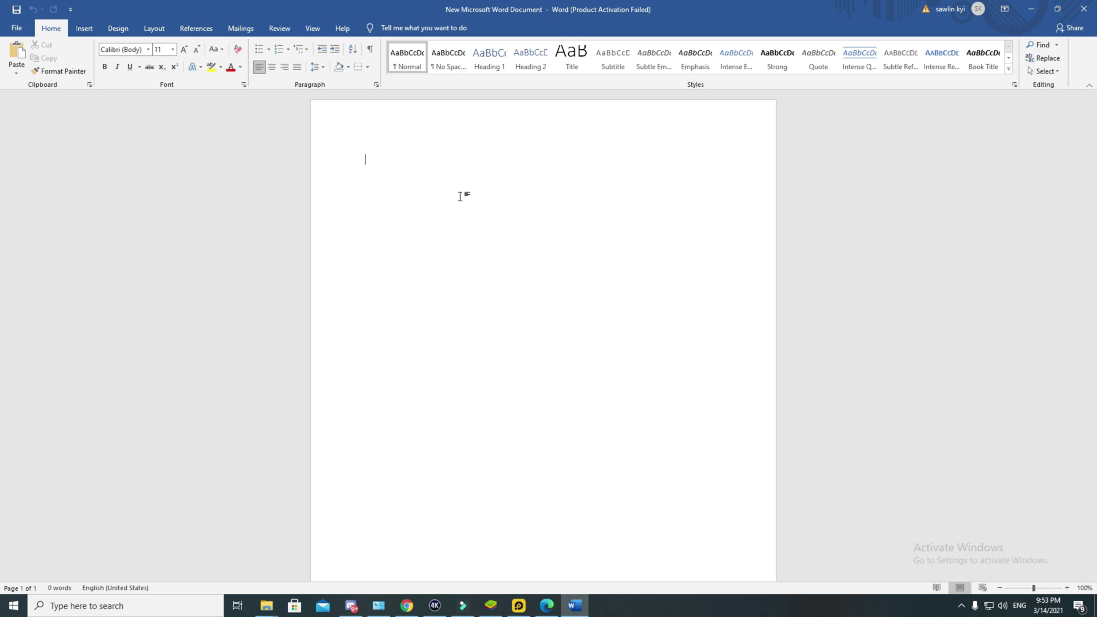
Paste the timestamped defectors transcript into Word, filling 1326 words over 5 pages.
right_click(374, 164)
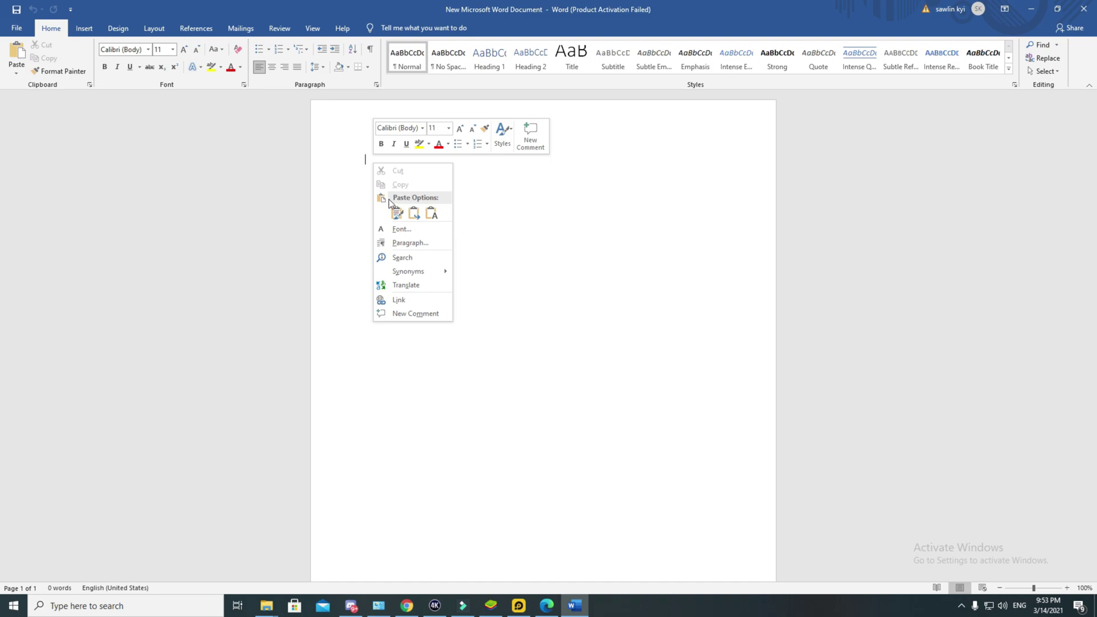
left_click(515, 244)
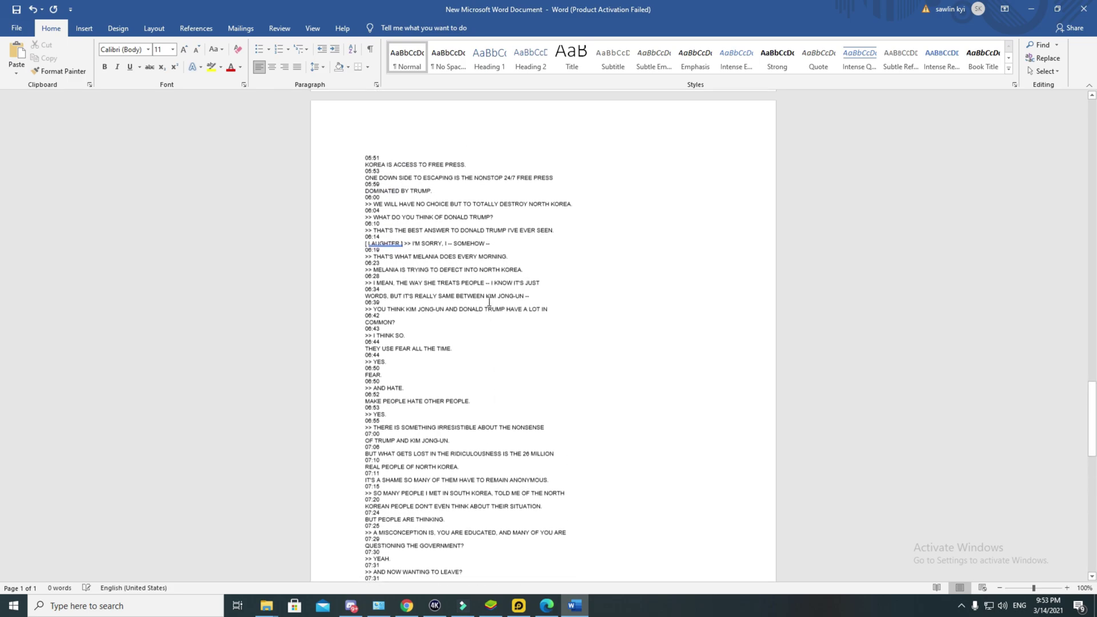
scroll(692, 207, "up", 13)
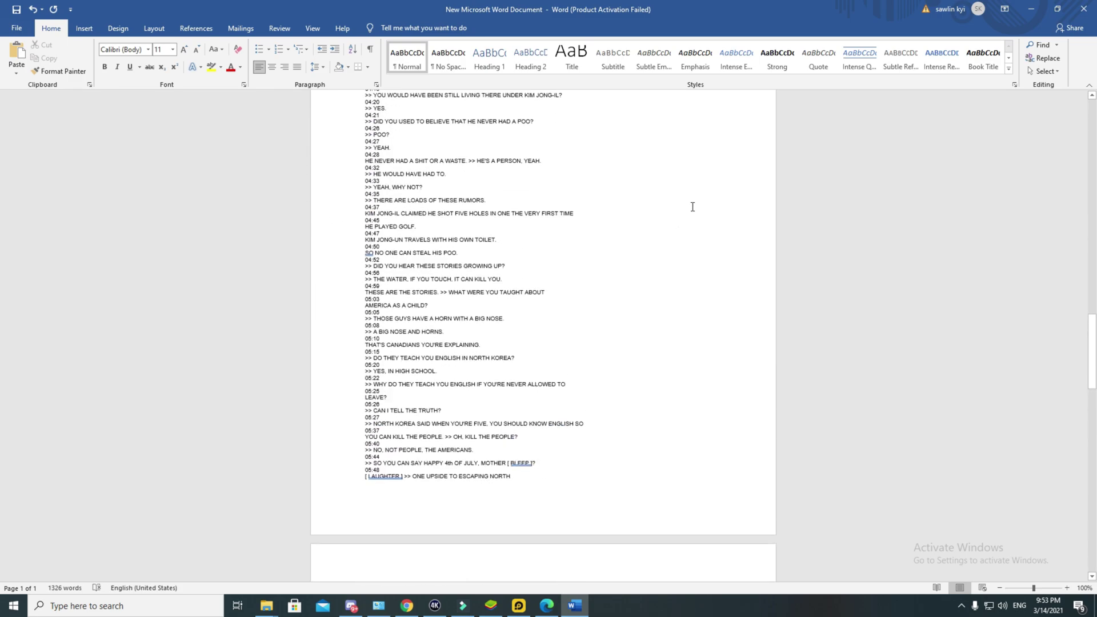
scroll(692, 207, "up", 10)
left_click_drag(1093, 240, 1094, 127)
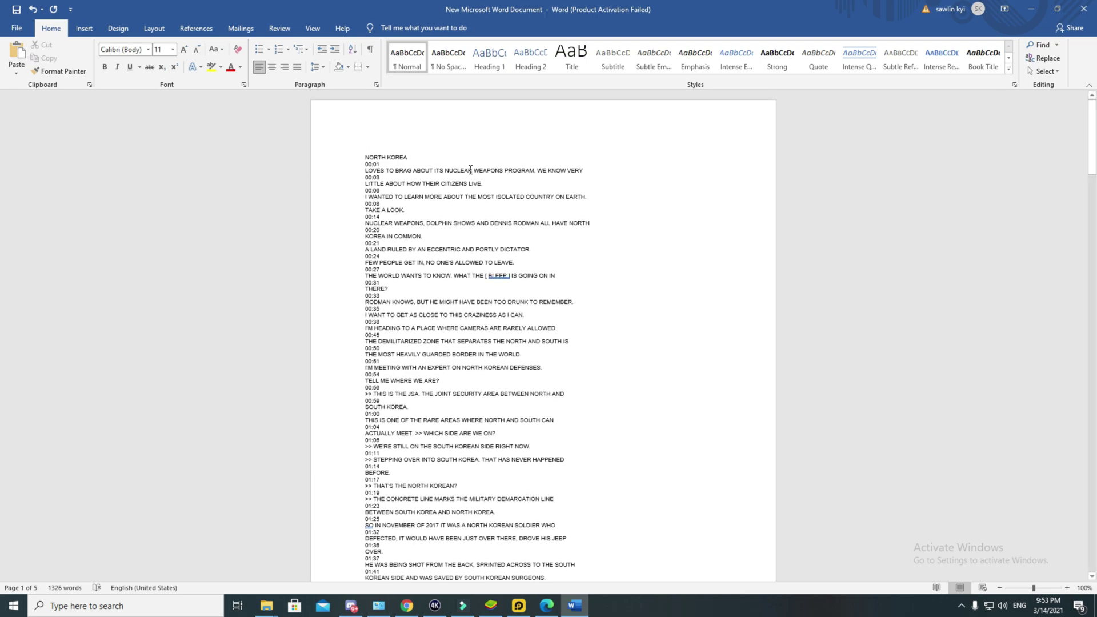
scroll(423, 385, "down", 14)
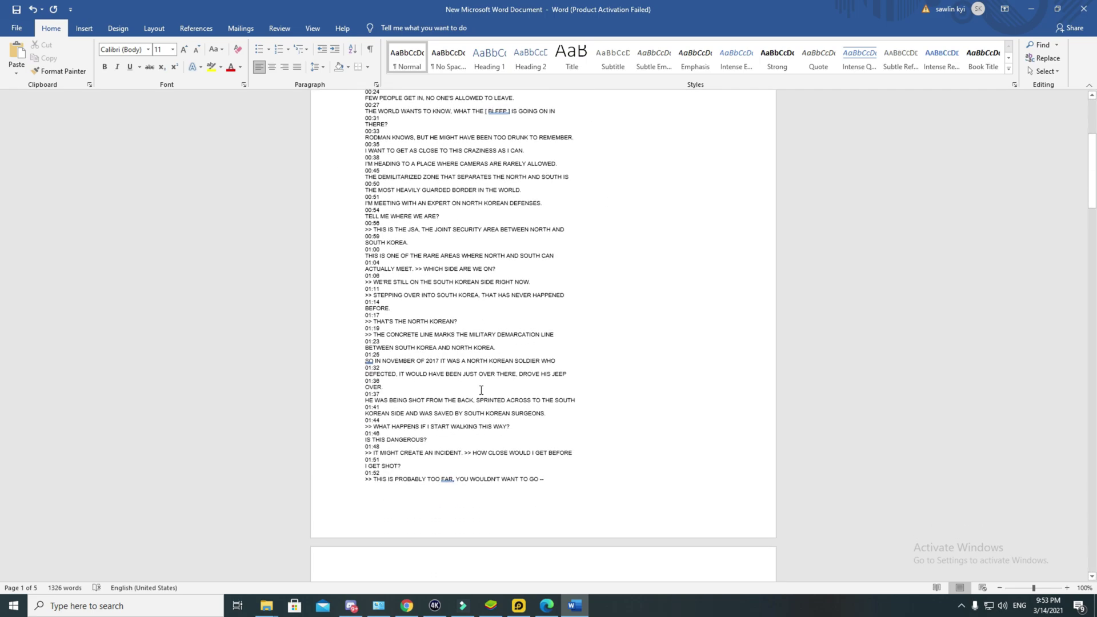
scroll(485, 397, "down", 12)
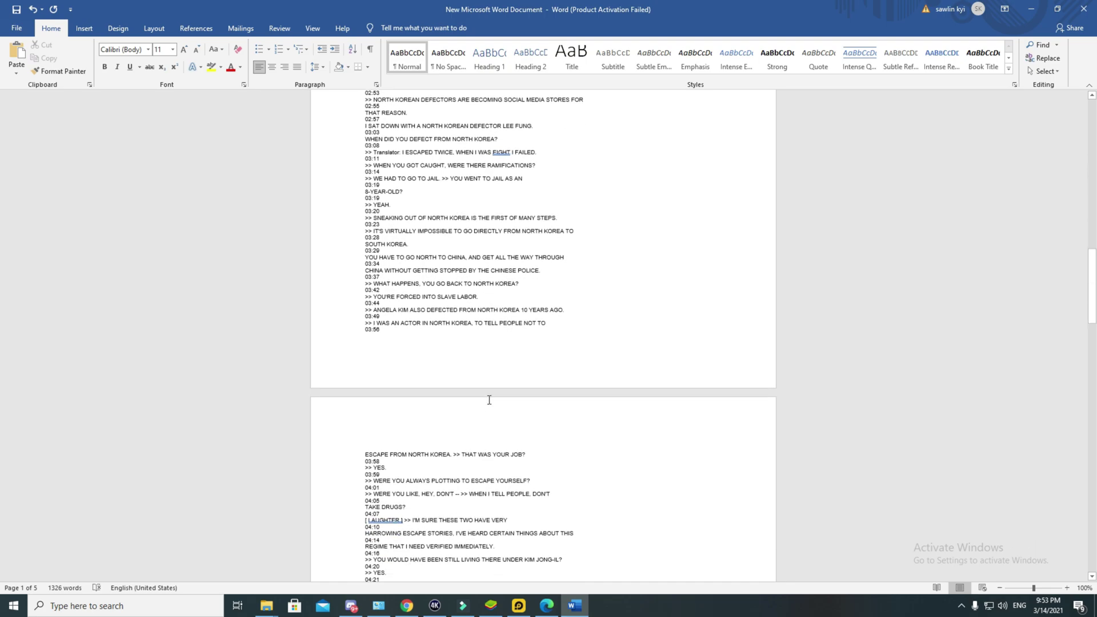
scroll(490, 403, "down", 2)
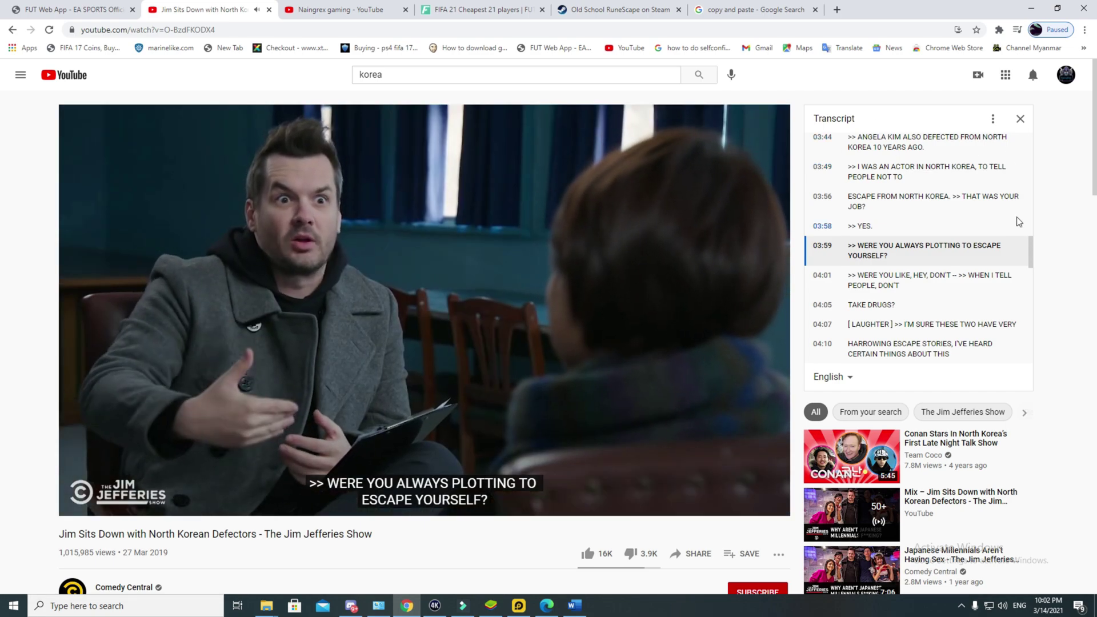
Turn off timestamps in the YouTube transcript panel.
left_click_drag(1031, 241, 989, 119)
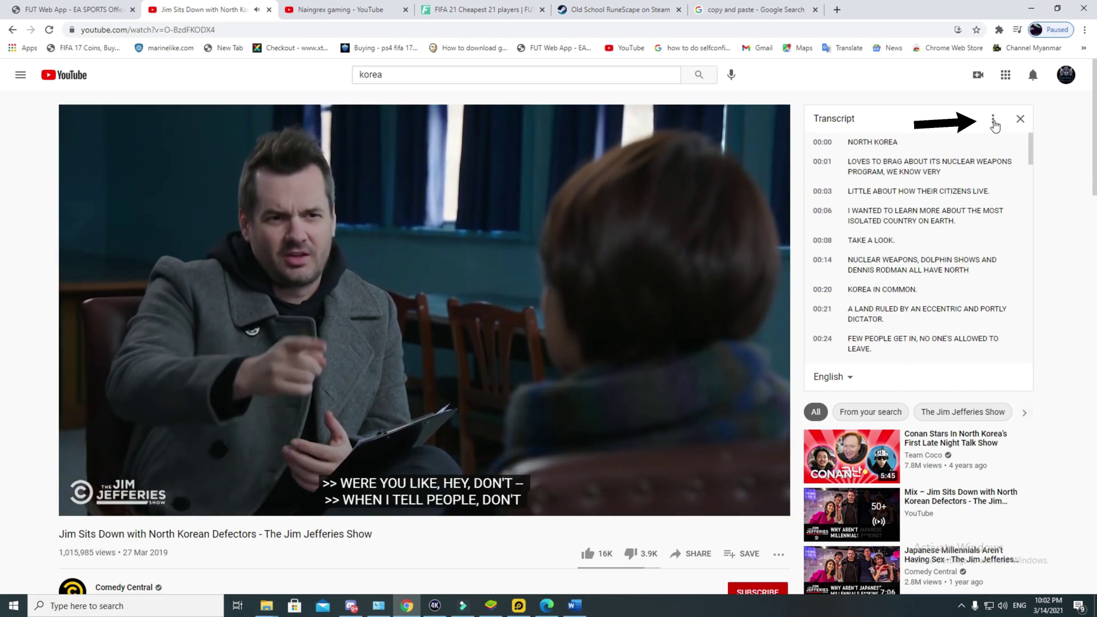
left_click(993, 118)
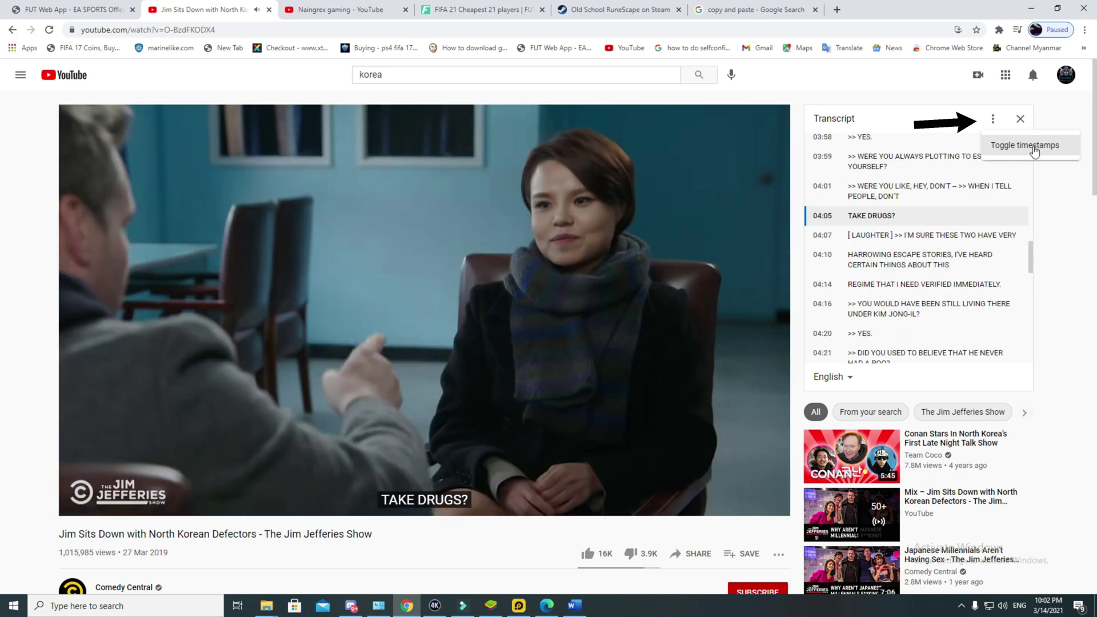
left_click(1034, 147)
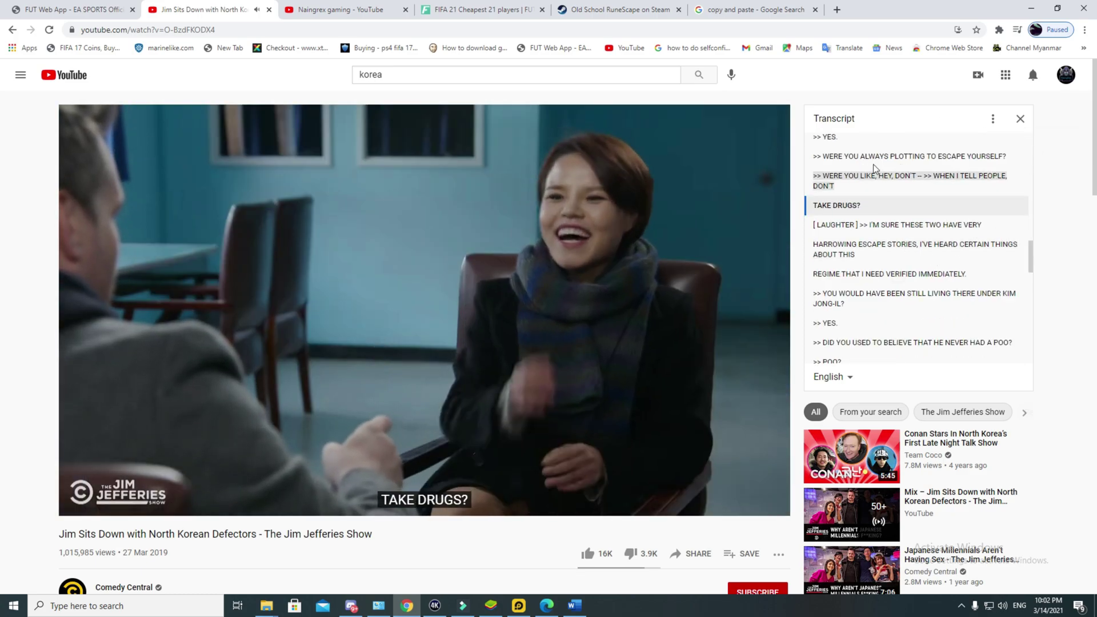
Select and copy the entire timestamp-free transcript, starting from NORTH KOREA.
left_click_drag(1032, 252, 1025, 143)
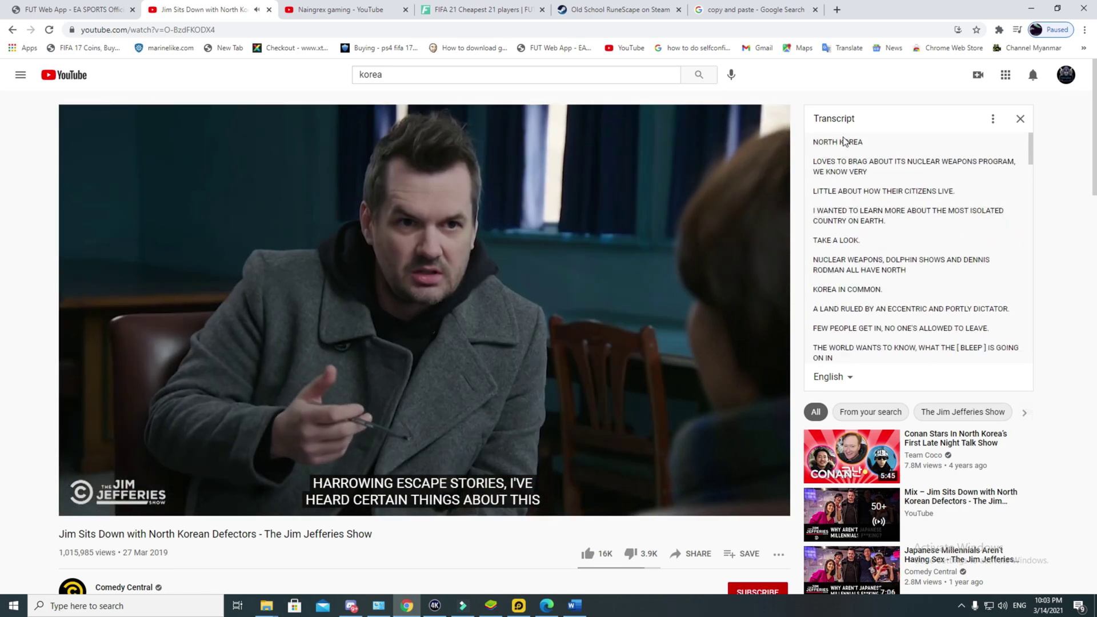
left_click_drag(814, 142, 994, 368)
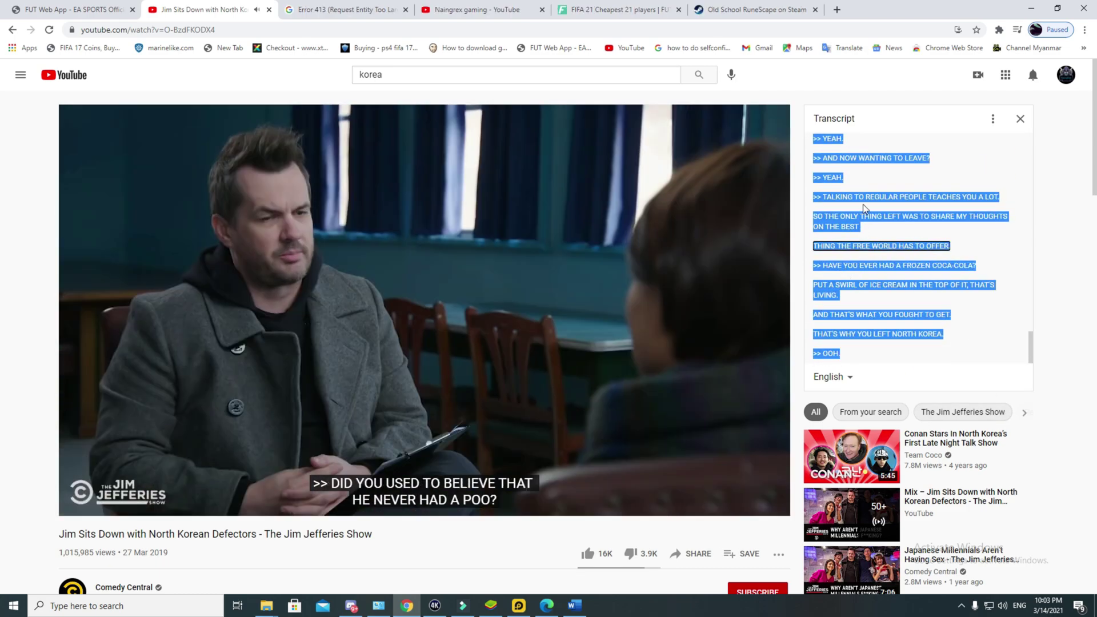
right_click(834, 206)
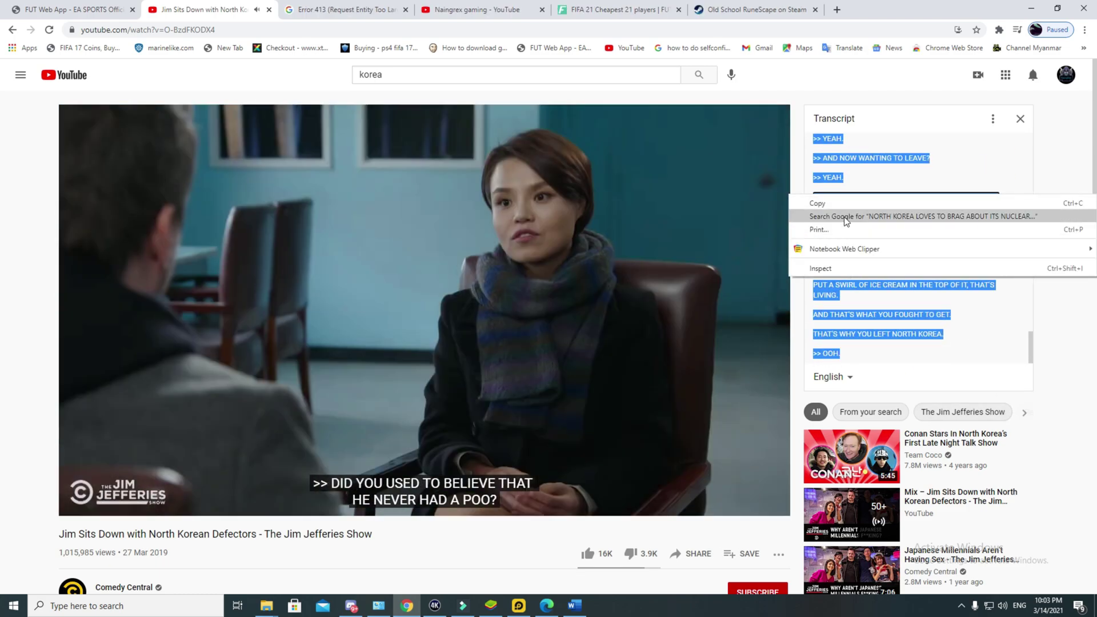
key("Escape")
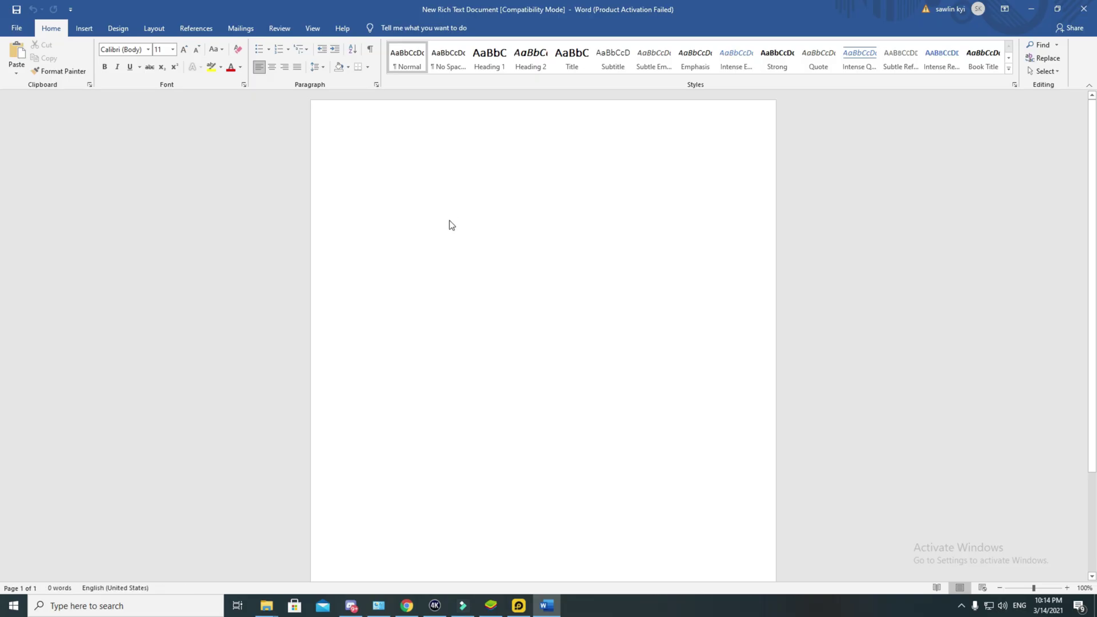
Paste the timestamp-free transcript into the rich text document as plain lines.
key("ctrl+v")
scroll(387, 270, "up", 15)
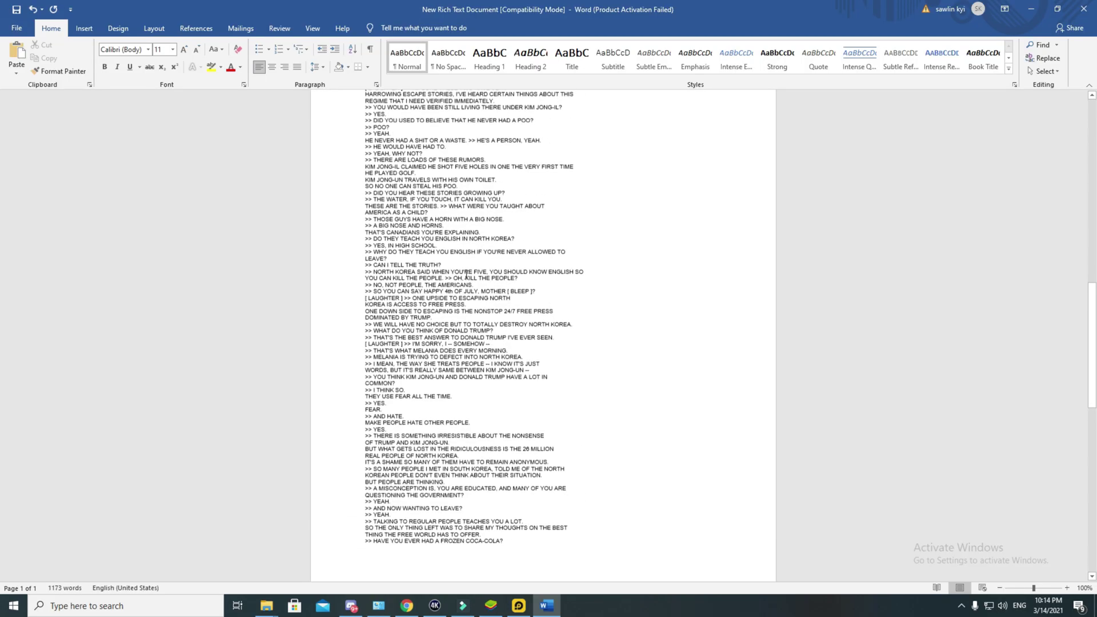
scroll(386, 270, "up", 12)
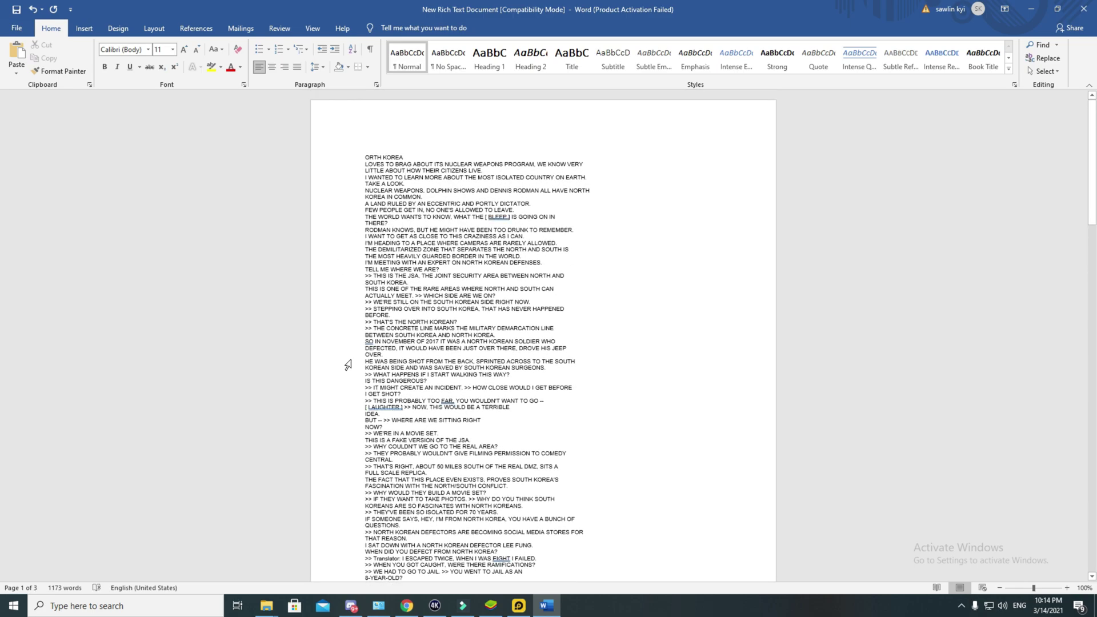
scroll(443, 261, "down", 2)
scroll(445, 335, "up", 2)
scroll(526, 535, "down", 2)
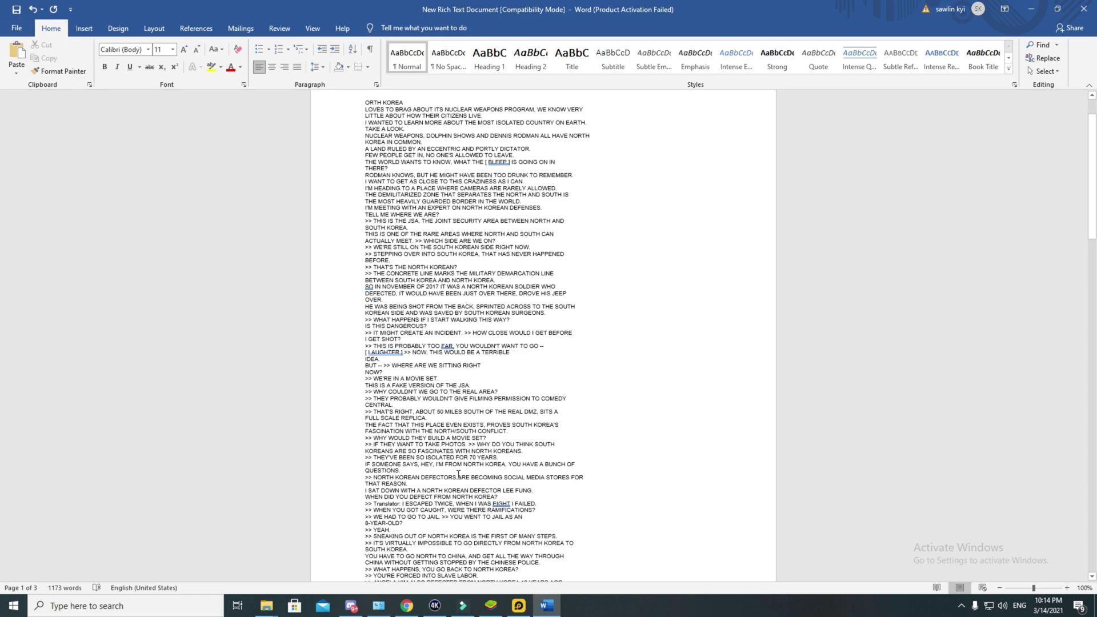
scroll(458, 474, "up", 1)
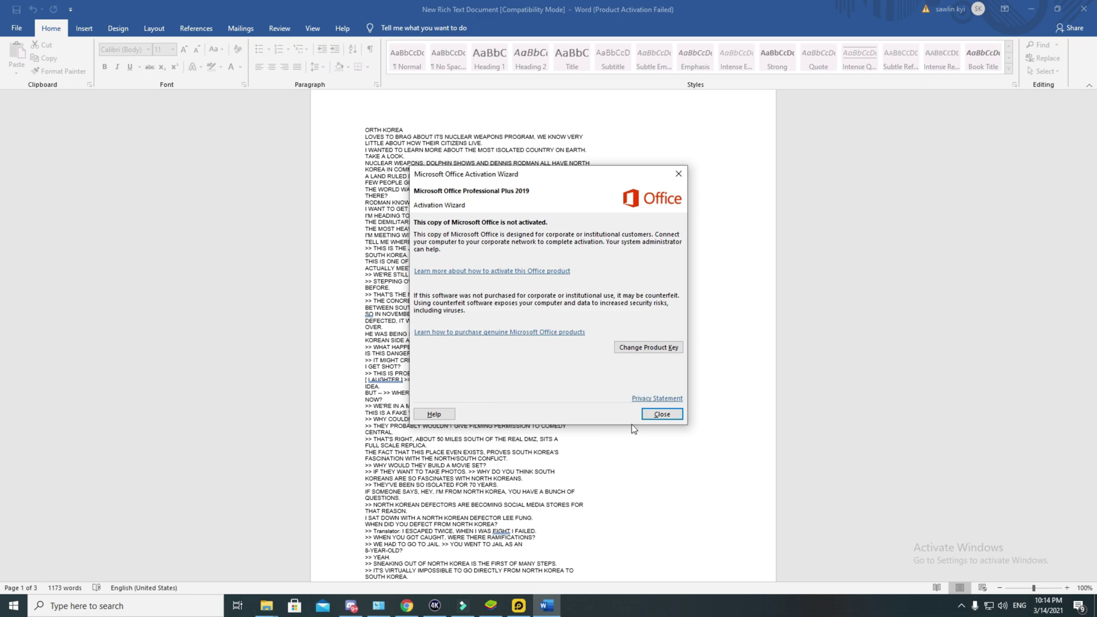
Dismiss the Office activation notice and review the 1173-word, 3-page transcript.
left_click(657, 414)
scroll(696, 445, "down", 15)
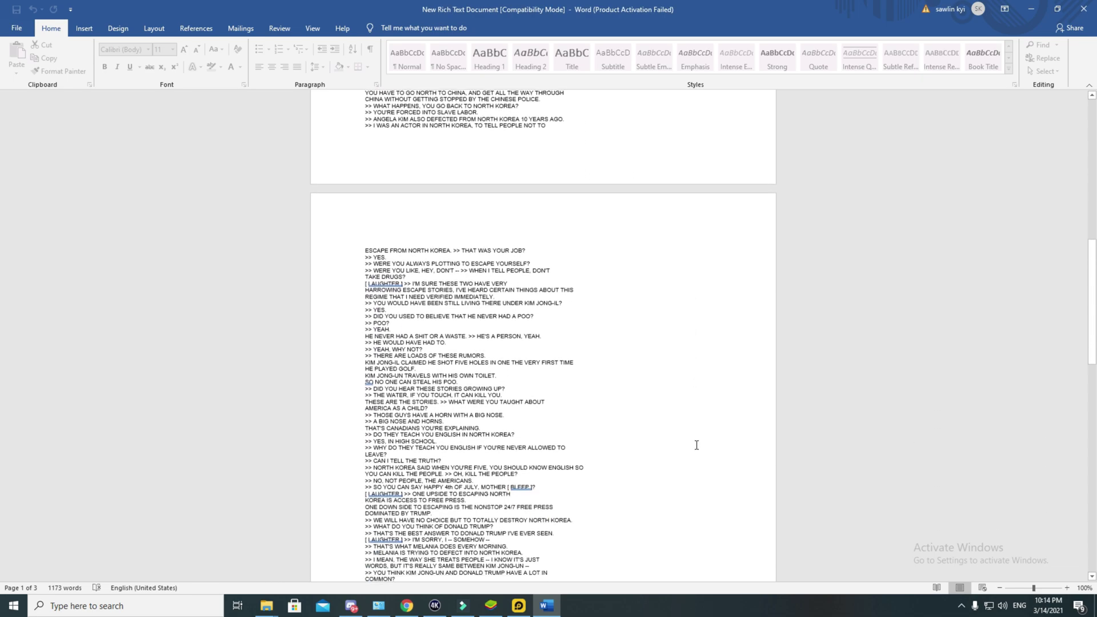
scroll(696, 445, "down", 15)
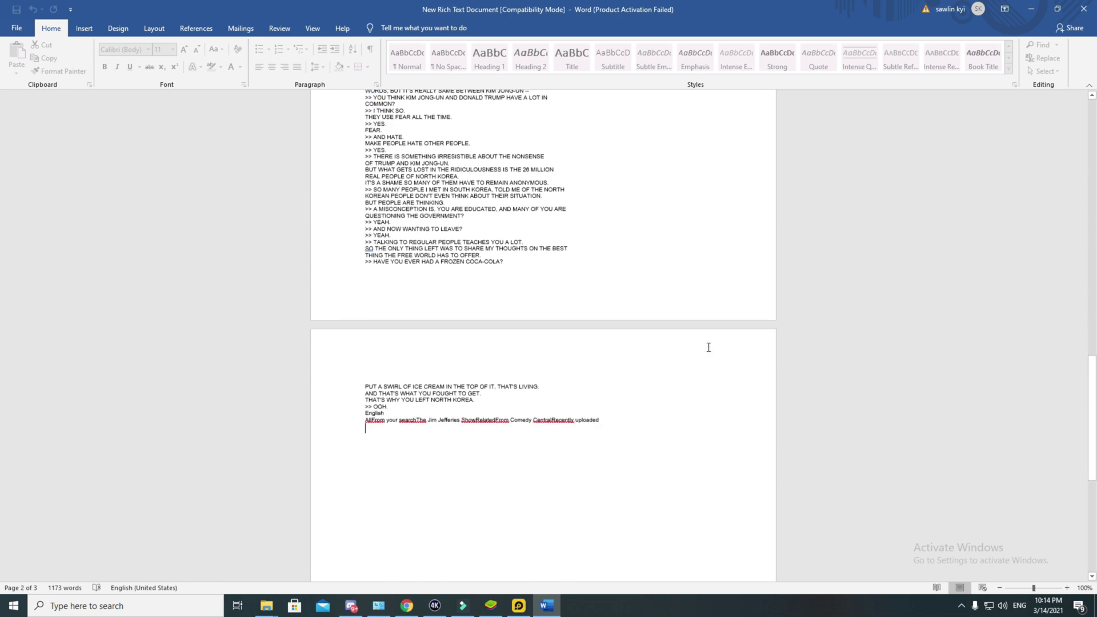
scroll(709, 347, "up", 10)
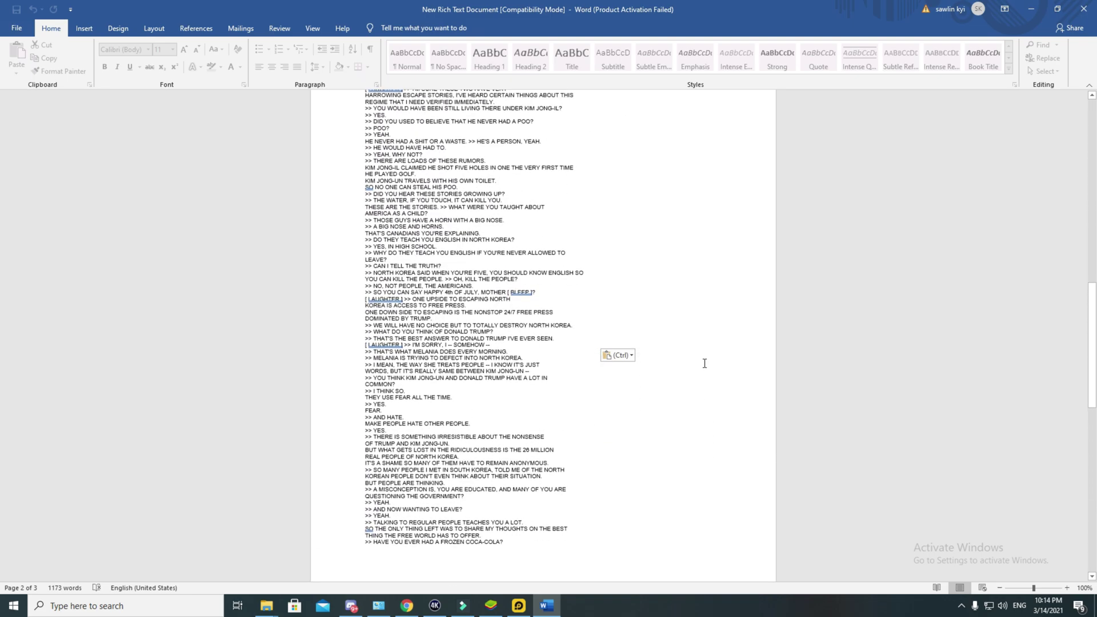